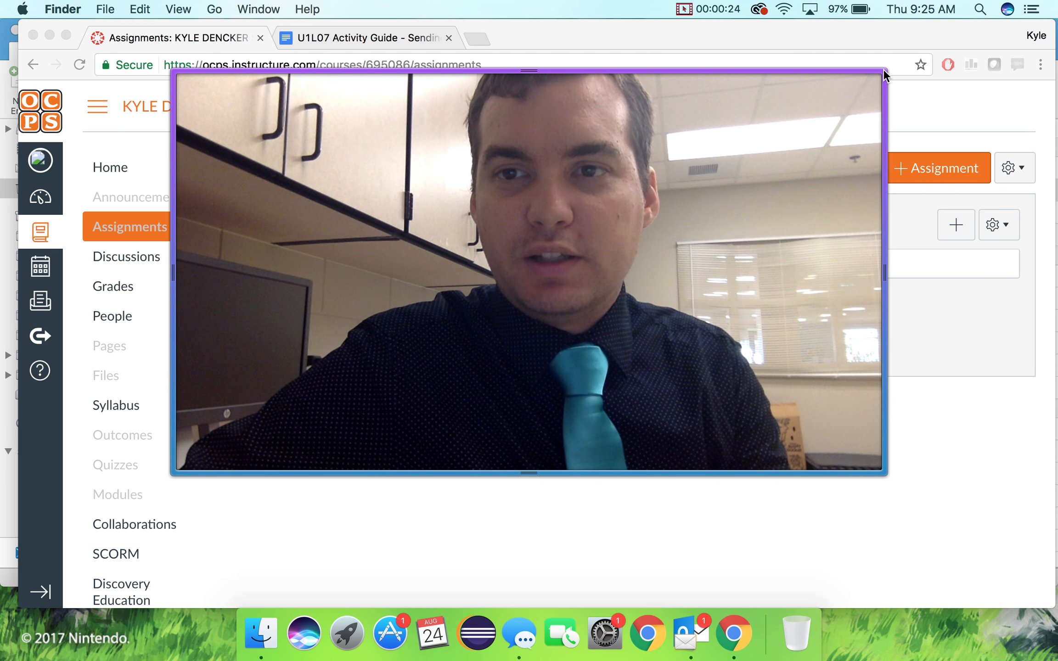
drag(882, 72, 378, 337)
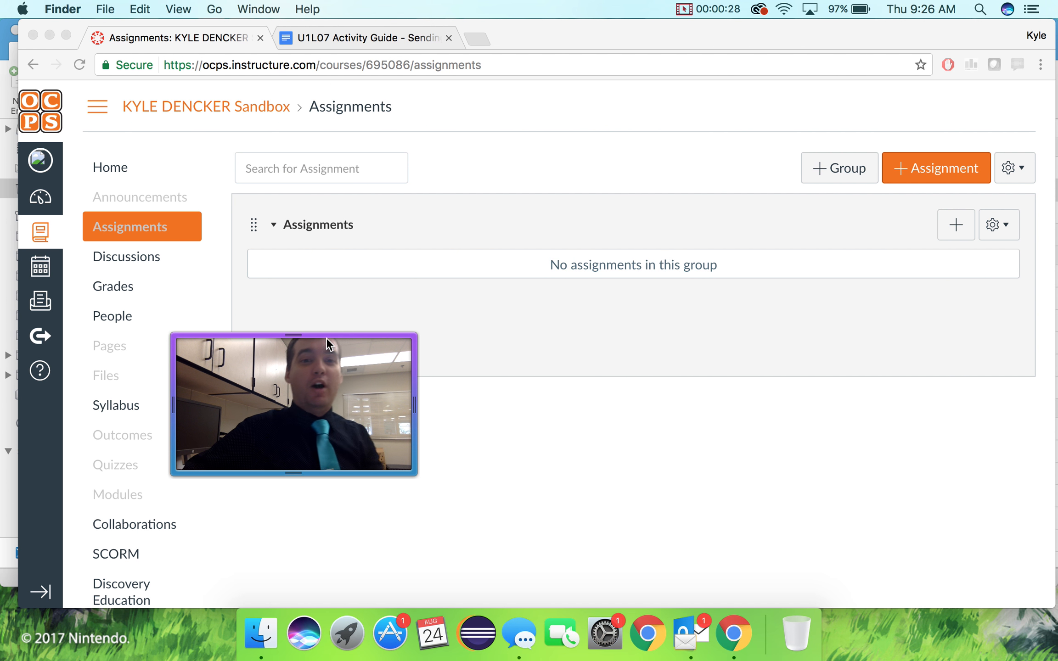
drag(354, 391, 965, 517)
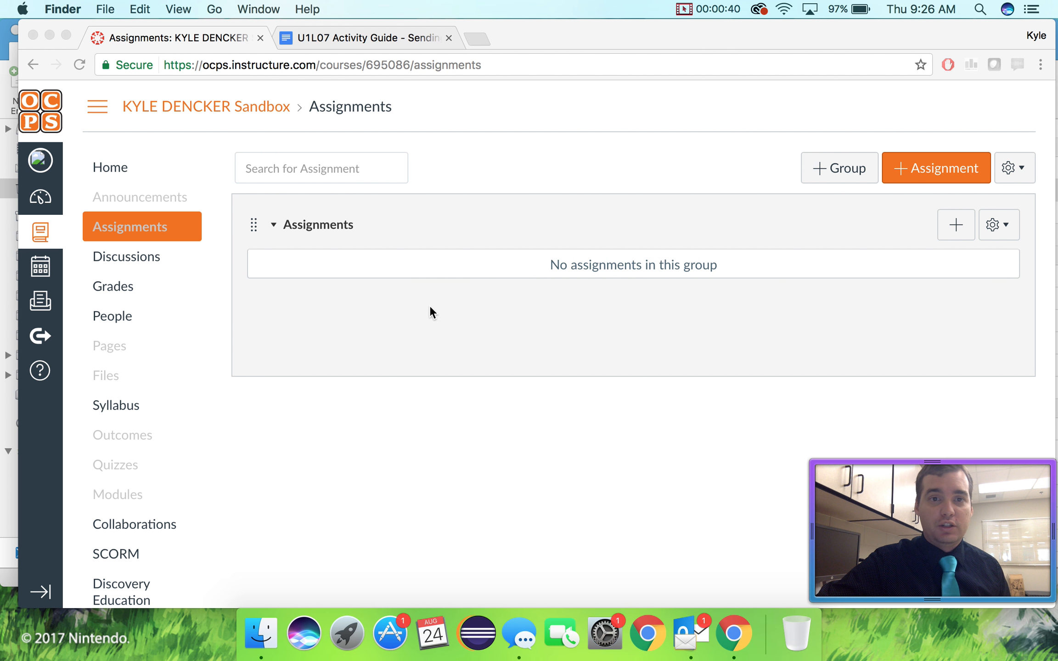
Step: Review the U1L07 Activity Guide document, from its name line through the guidelines to the Develop Your Protocol section
click(346, 45)
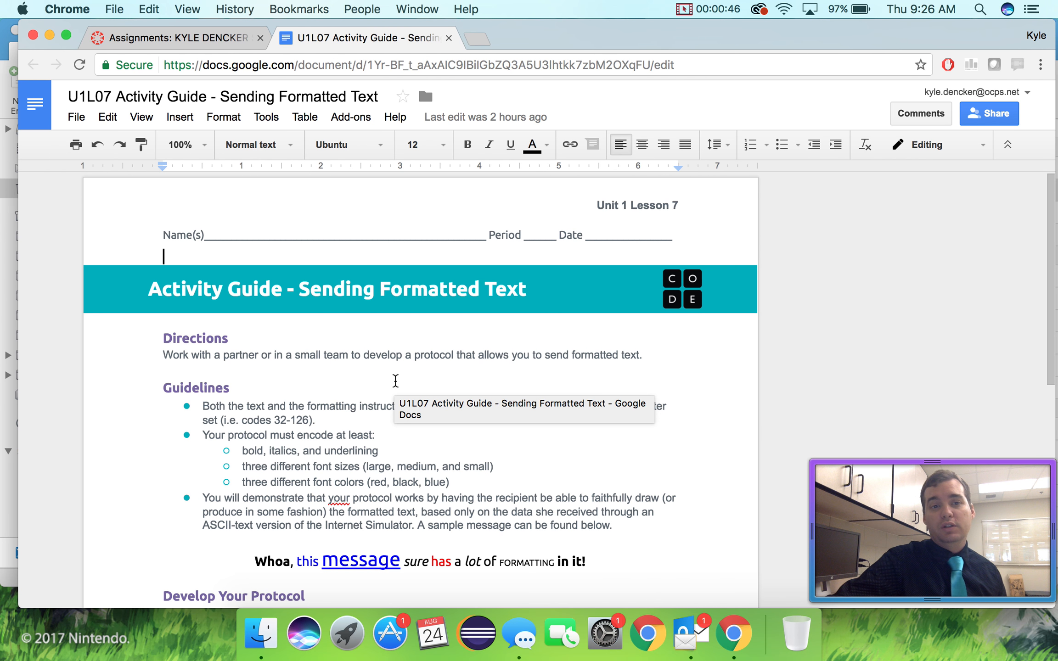
click(265, 235)
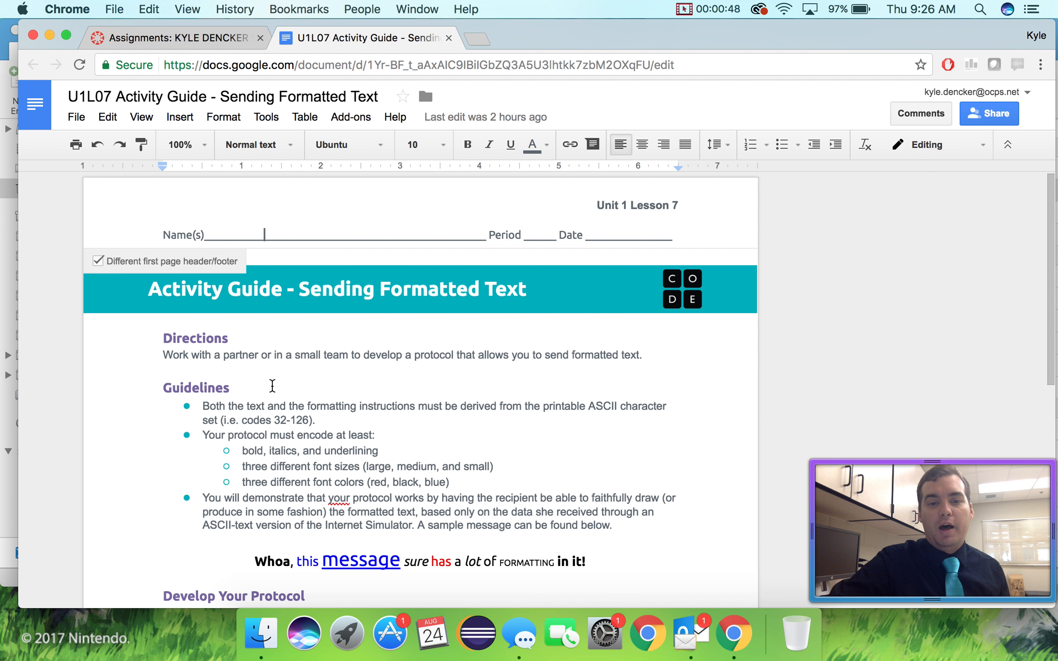
scroll(262, 459, down, 5)
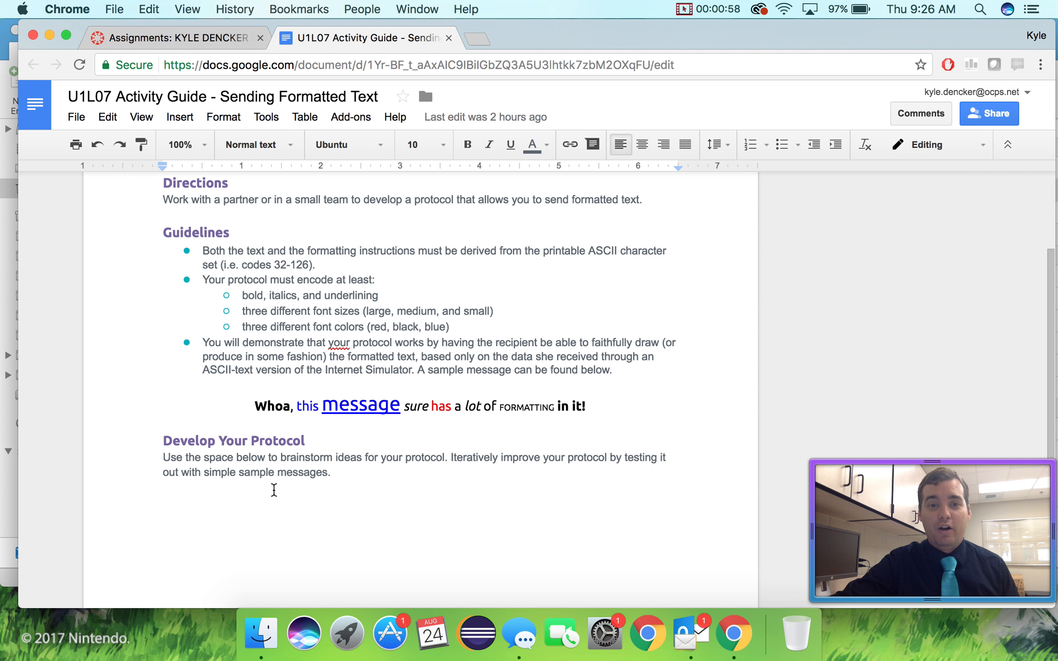
scroll(274, 490, up, 3)
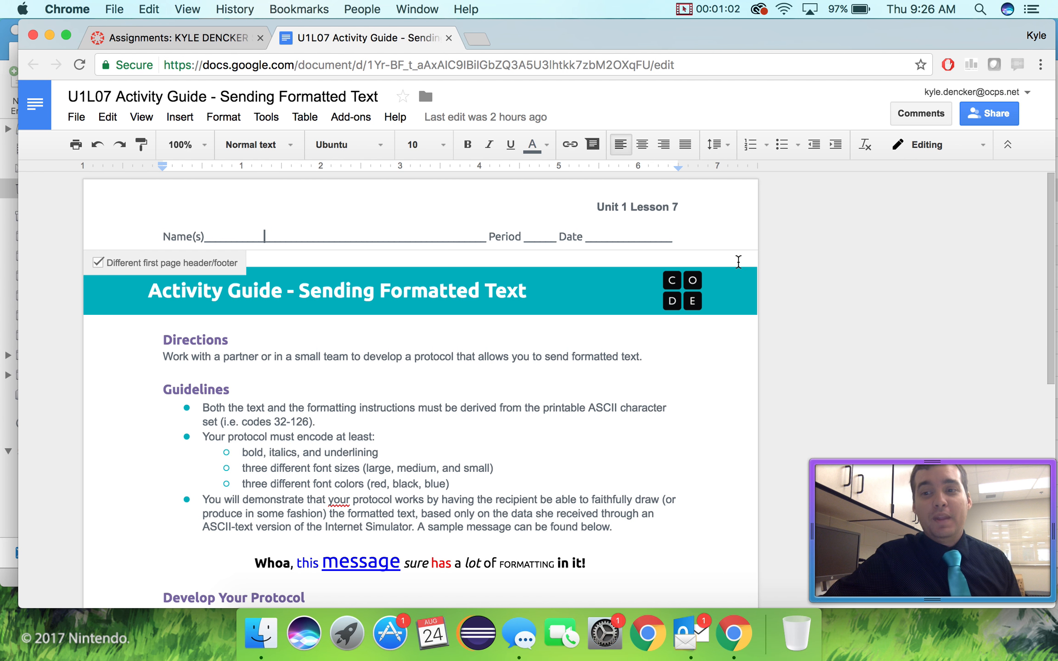
Step: Create a new assignment in the sandbox course and name it "Teaching Tech Tips Video 1"
click(204, 47)
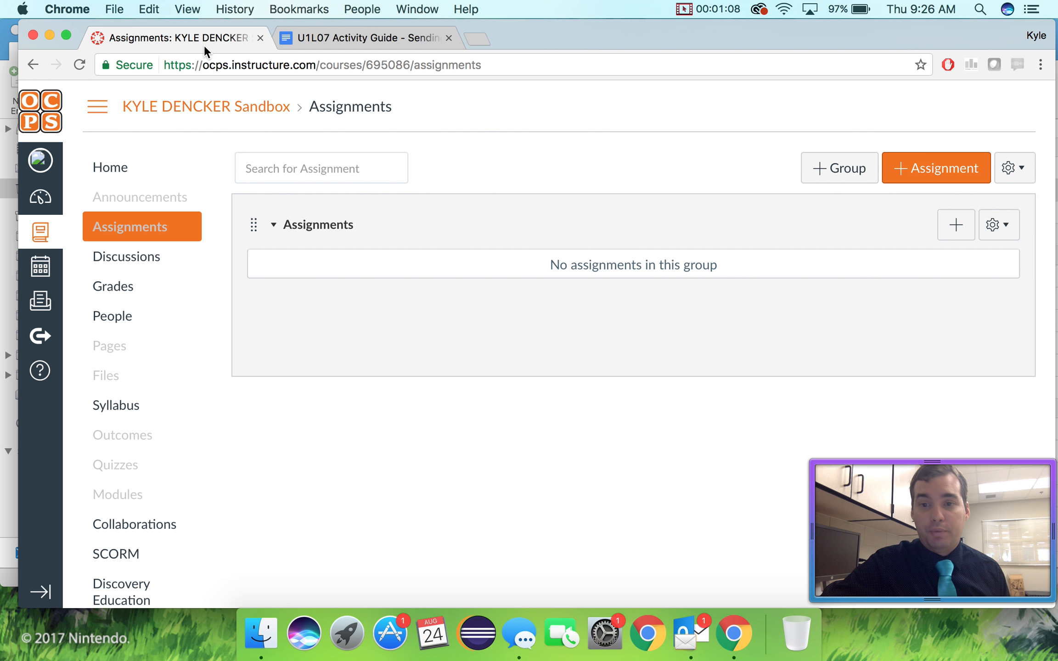
click(919, 158)
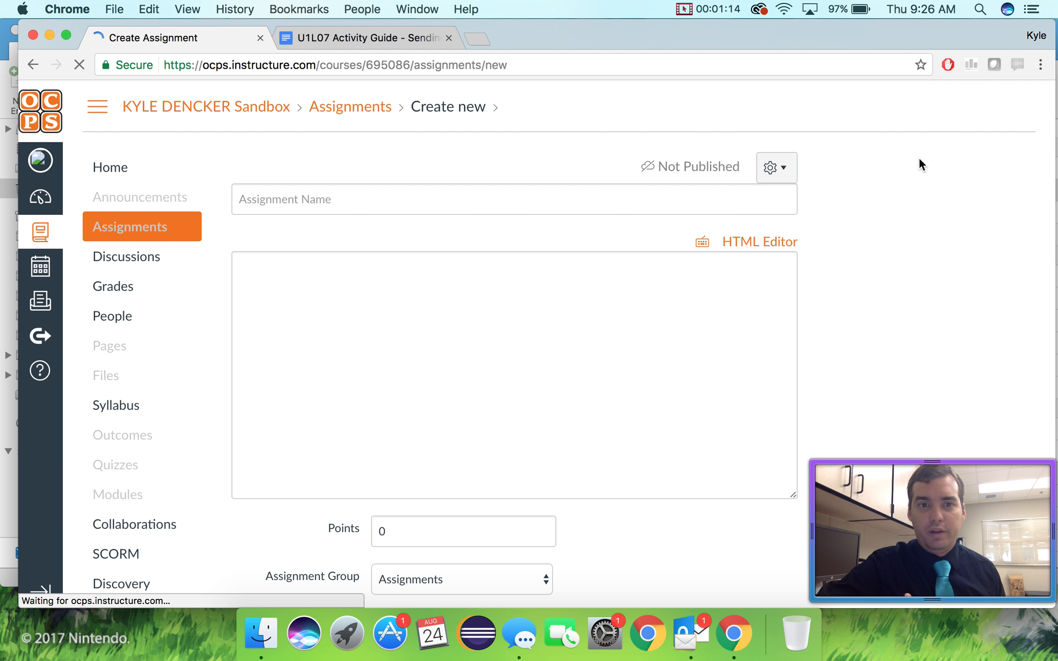
click(539, 199)
text(T)
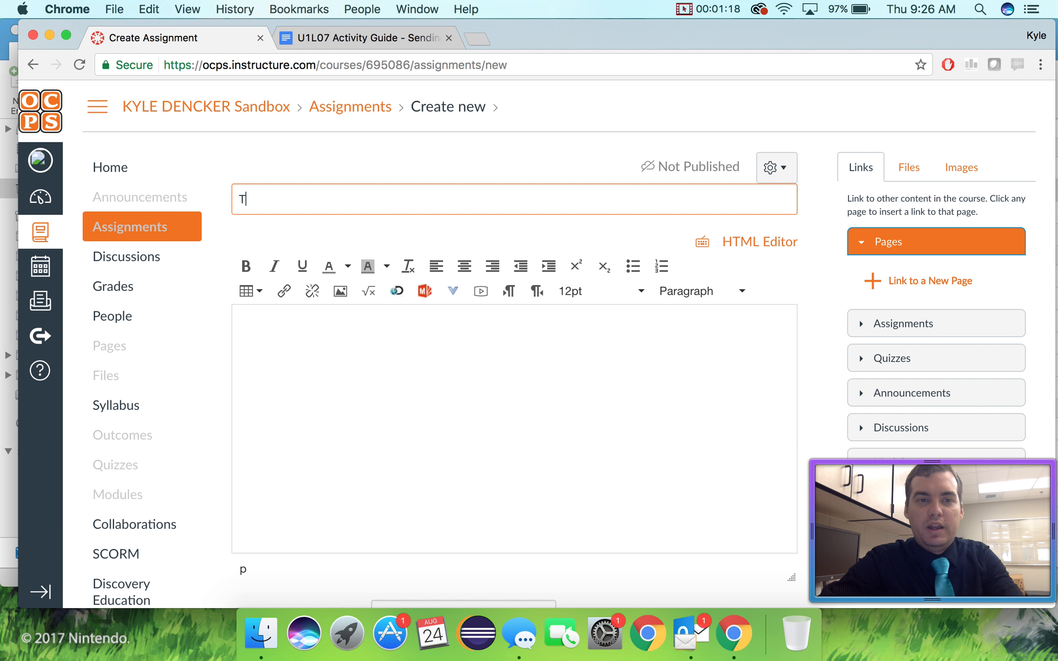
text(eaching Tech Tips Video 1)
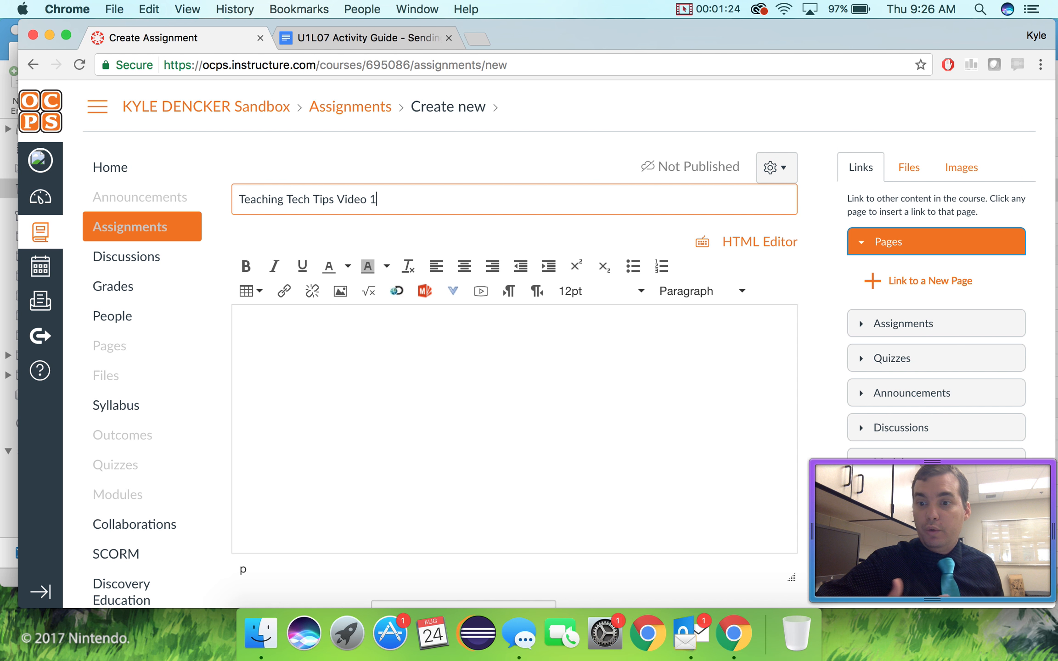
Step: Write "Read the Activity Guide." as the assignment's description
click(492, 342)
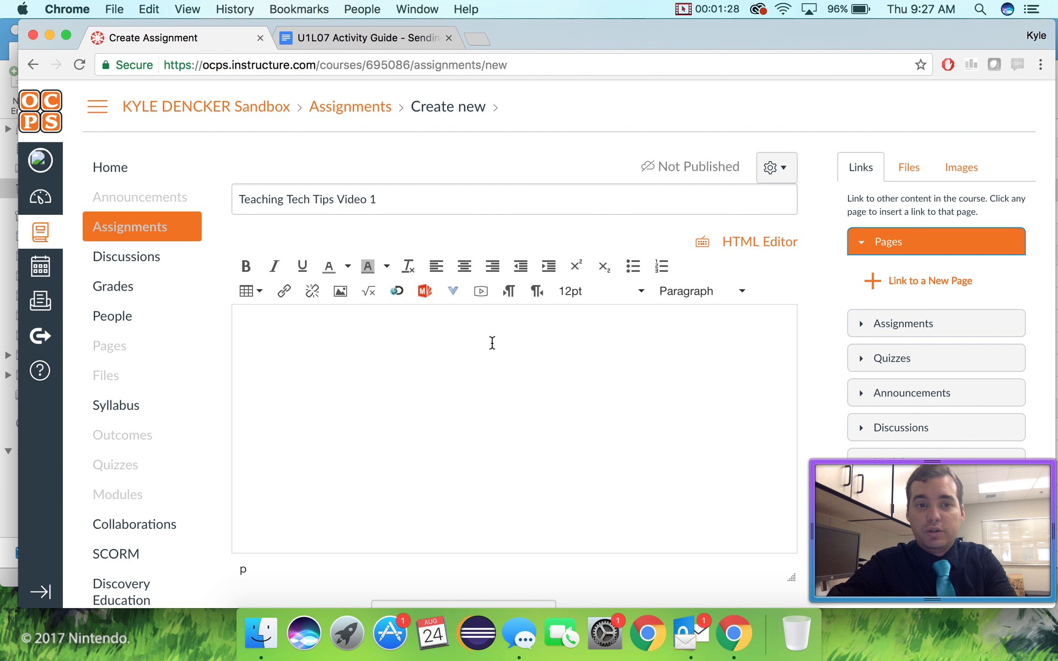
text(Things tod o)
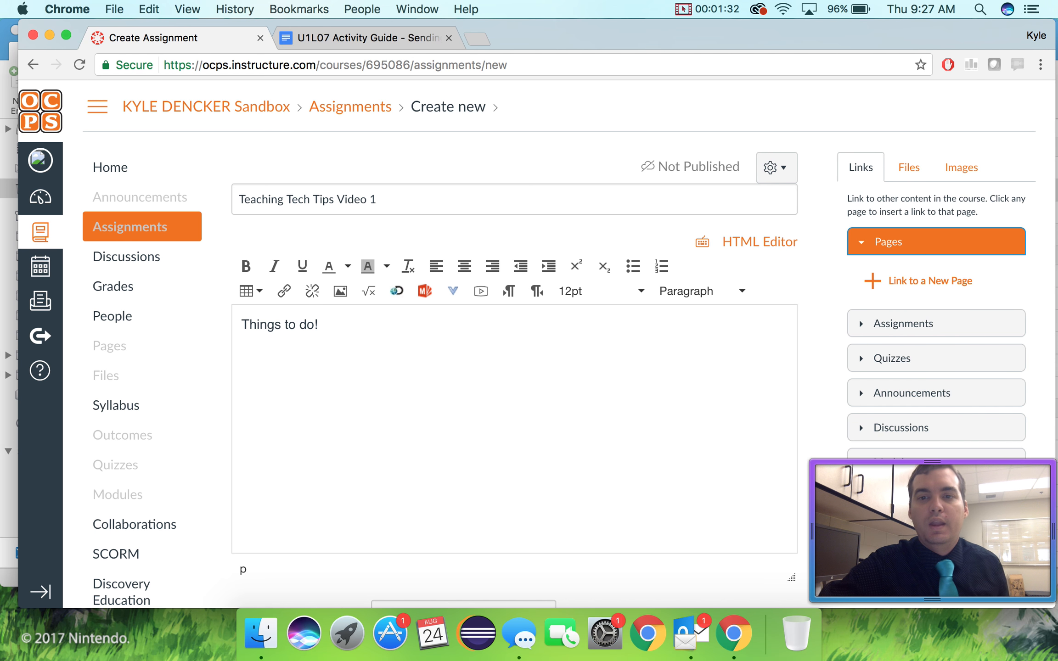
scroll(335, 380, down, 1)
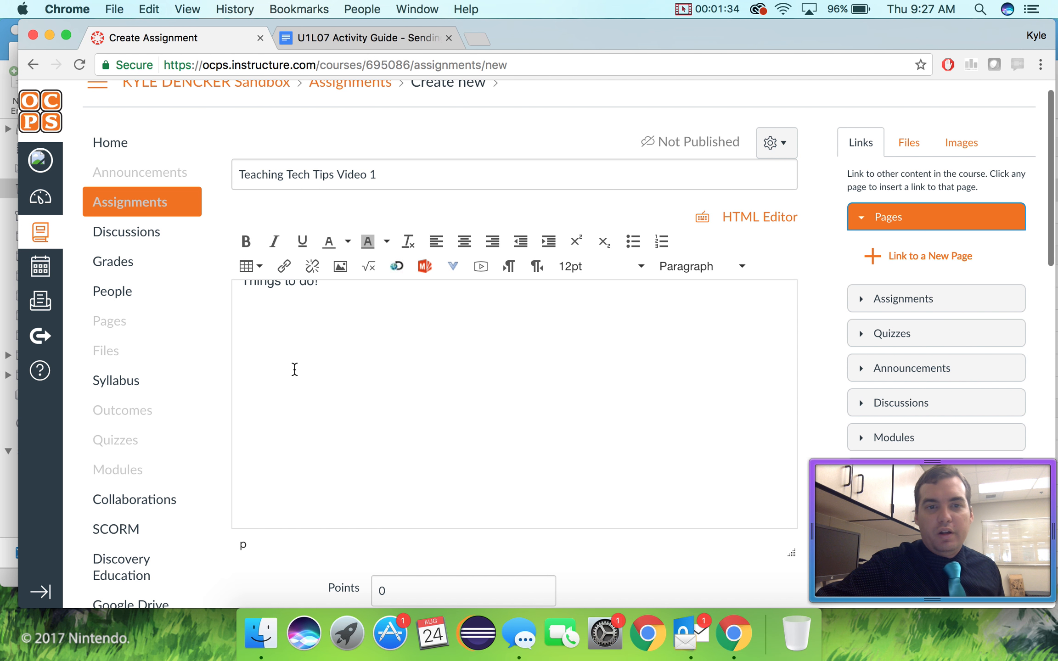
scroll(294, 369, up, 1)
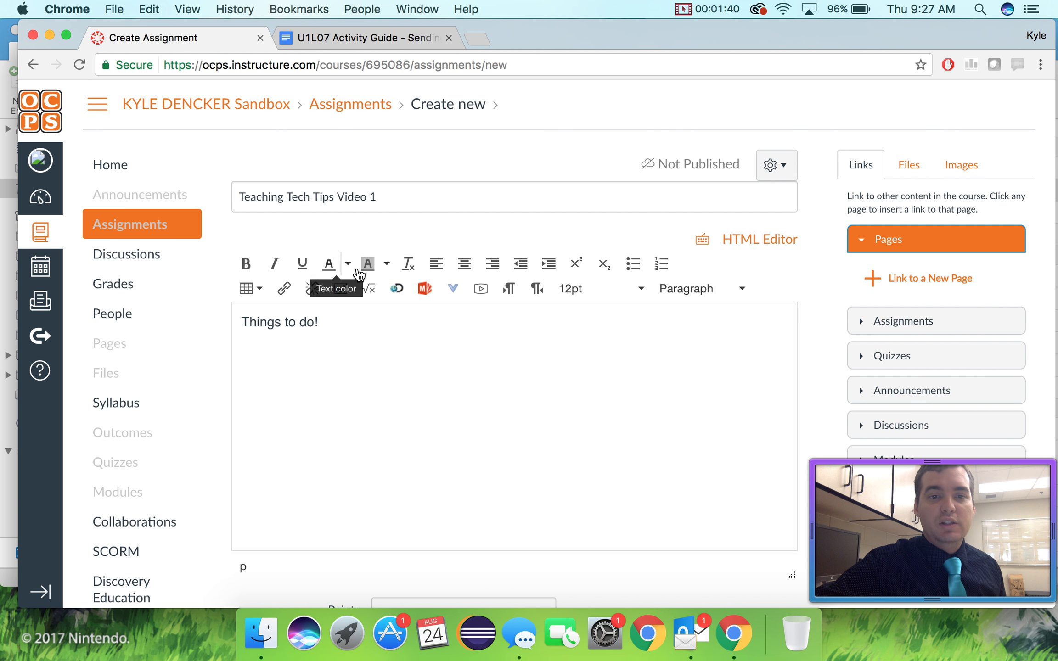
triple_click(340, 325)
text(Read the Activity Guide.)
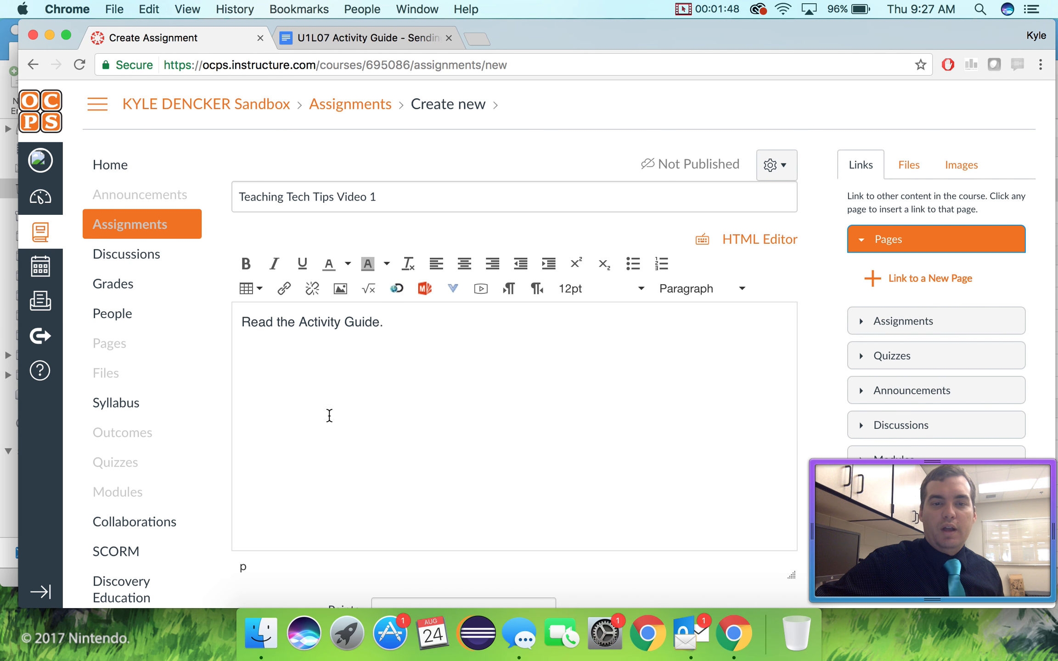
Step: Set the assignment's submission type to External Tool
scroll(329, 416, down, 5)
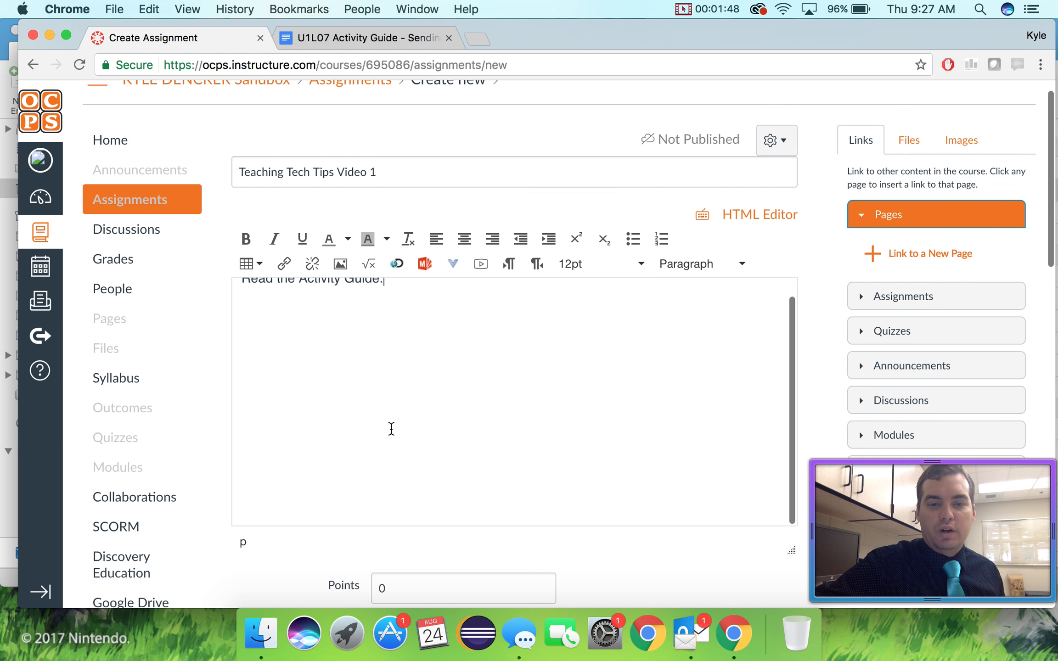
scroll(382, 483, down, 3)
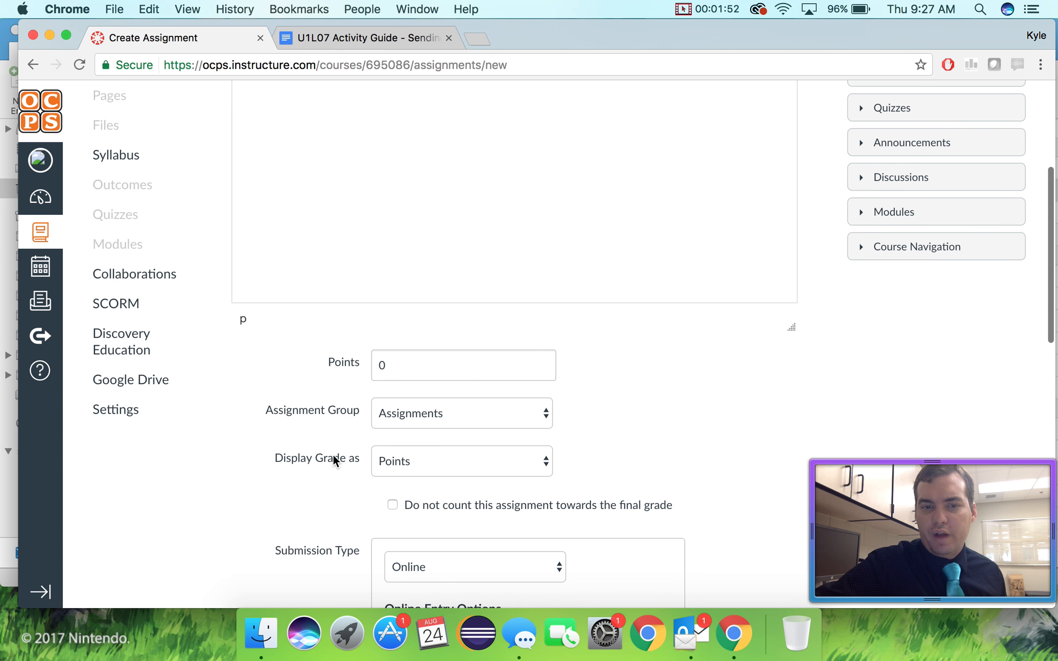
scroll(332, 455, down, 8)
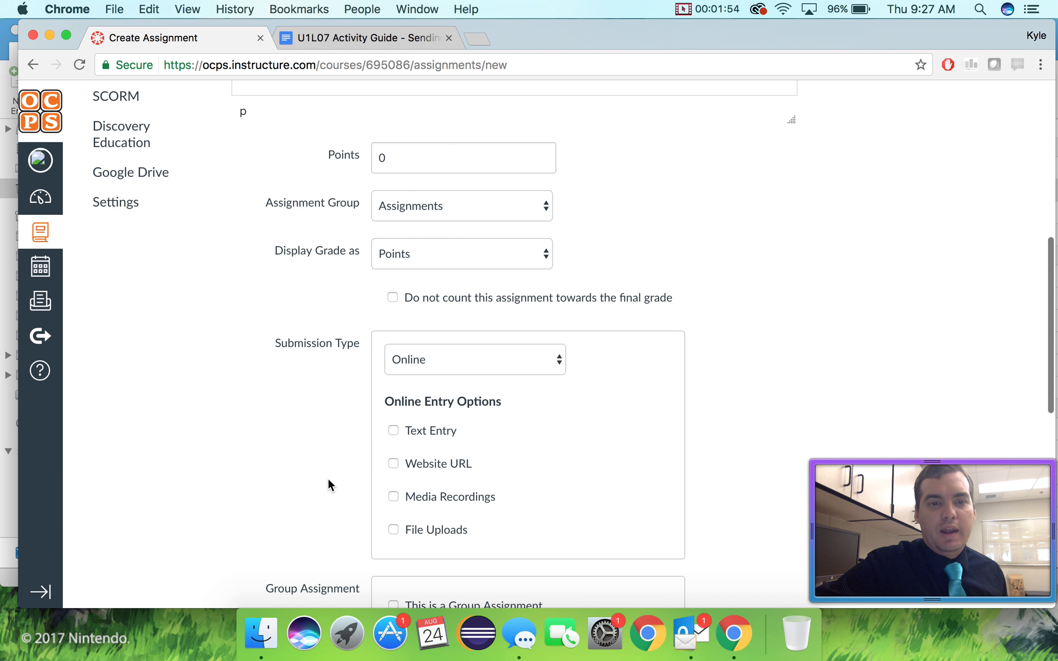
scroll(330, 485, down, 2)
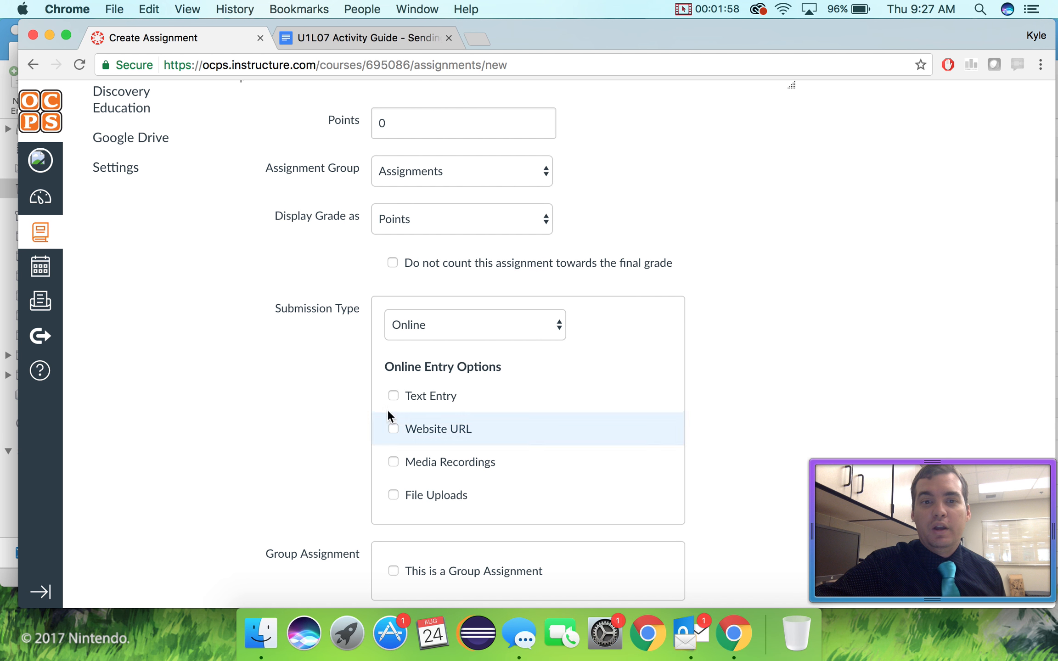
click(448, 331)
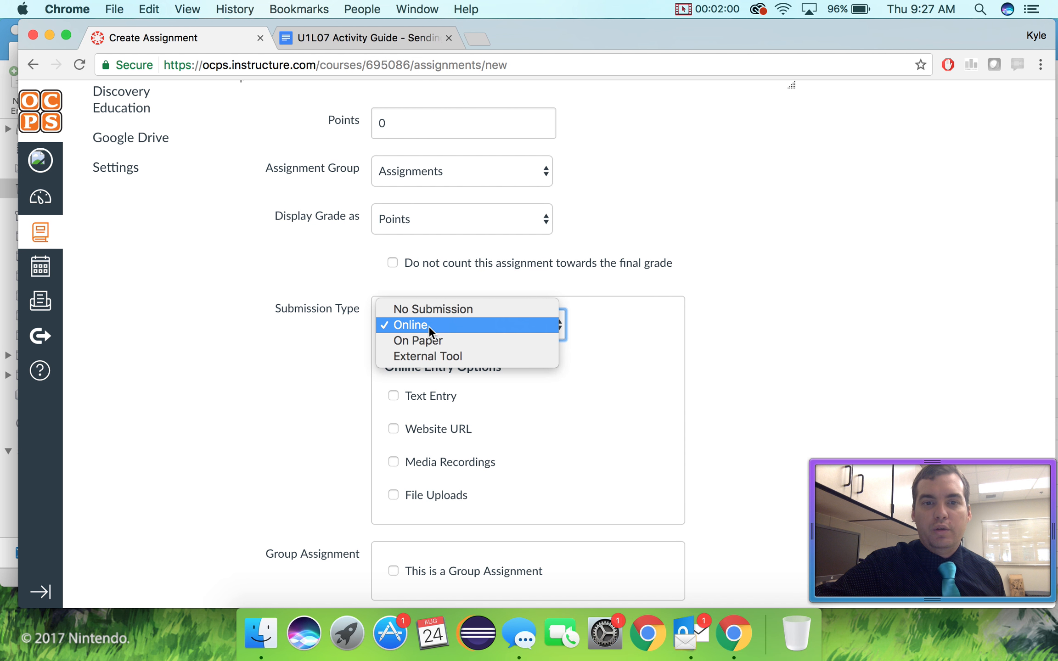
click(431, 357)
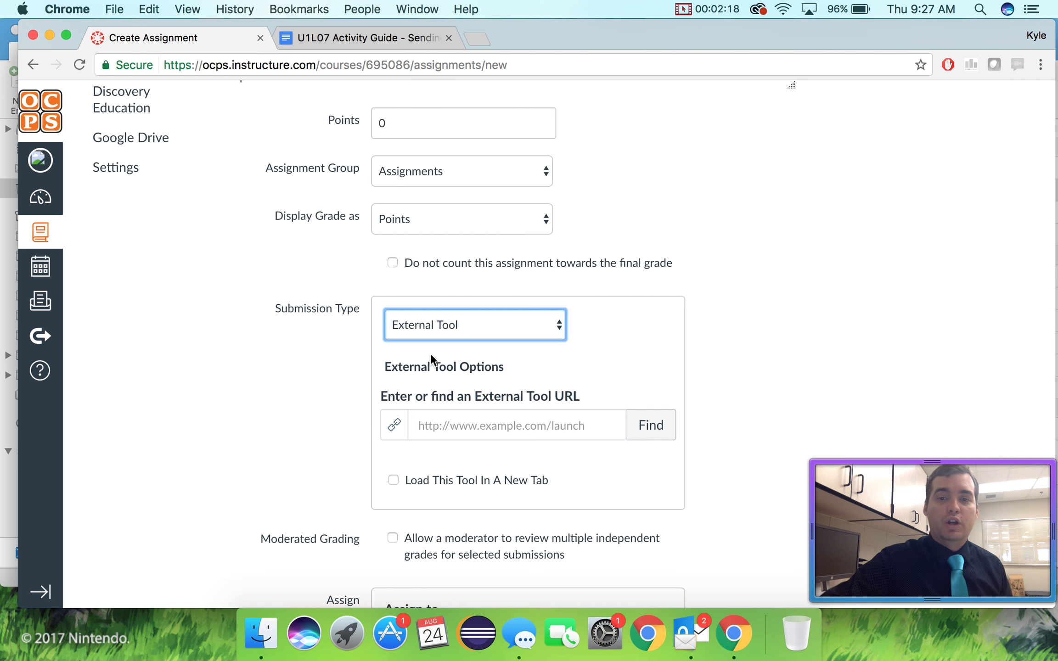
Step: Find the available external tools and choose Google Docs Cloud Assignment
click(644, 425)
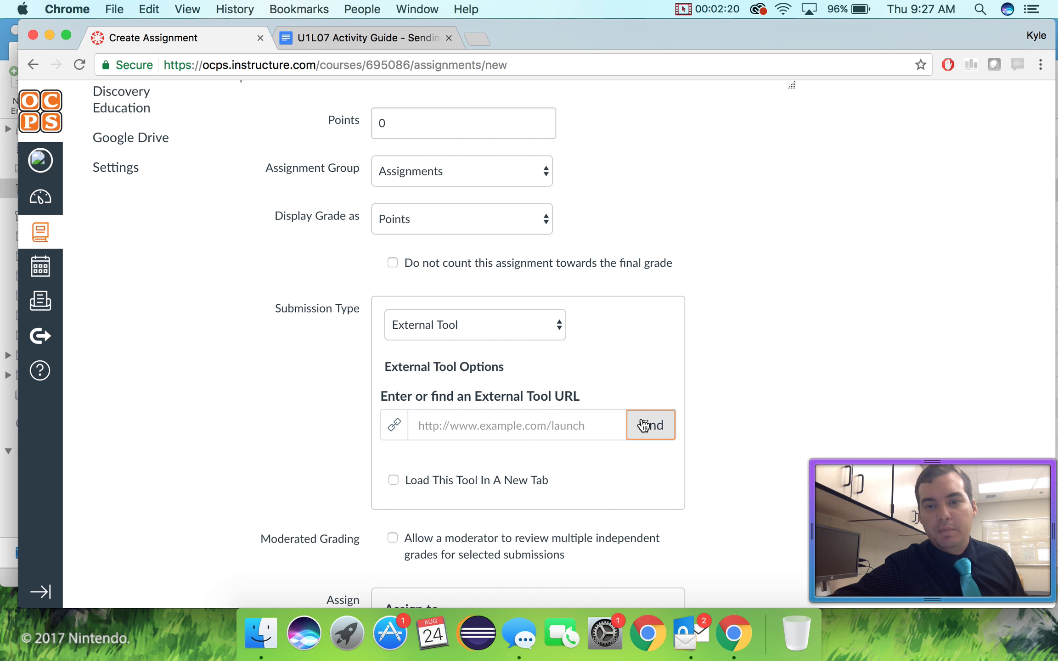
scroll(545, 357, down, 4)
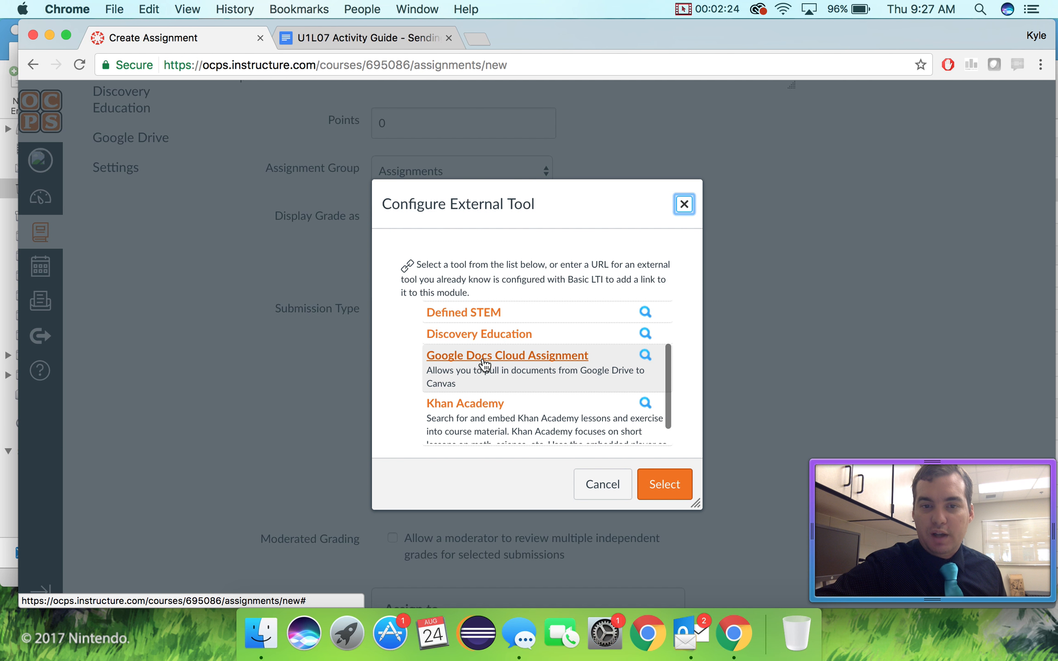
click(484, 356)
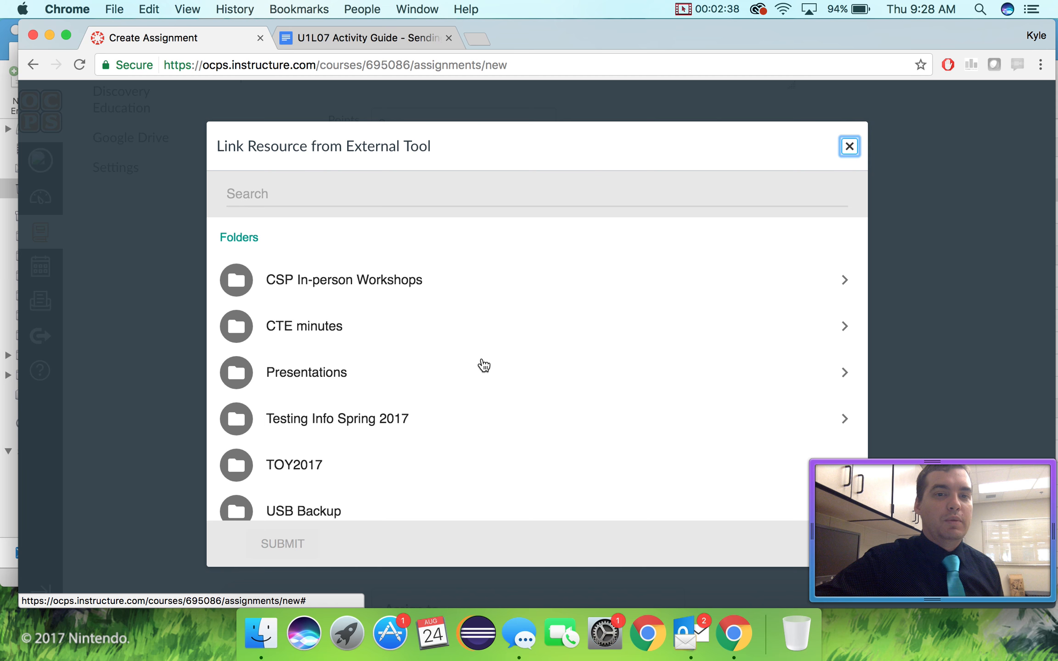
Step: Link the file "U1L07 Activity Guide - Sending Formatted Text" from Google Drive and confirm it as the assignment's external tool
scroll(483, 365, down, 10)
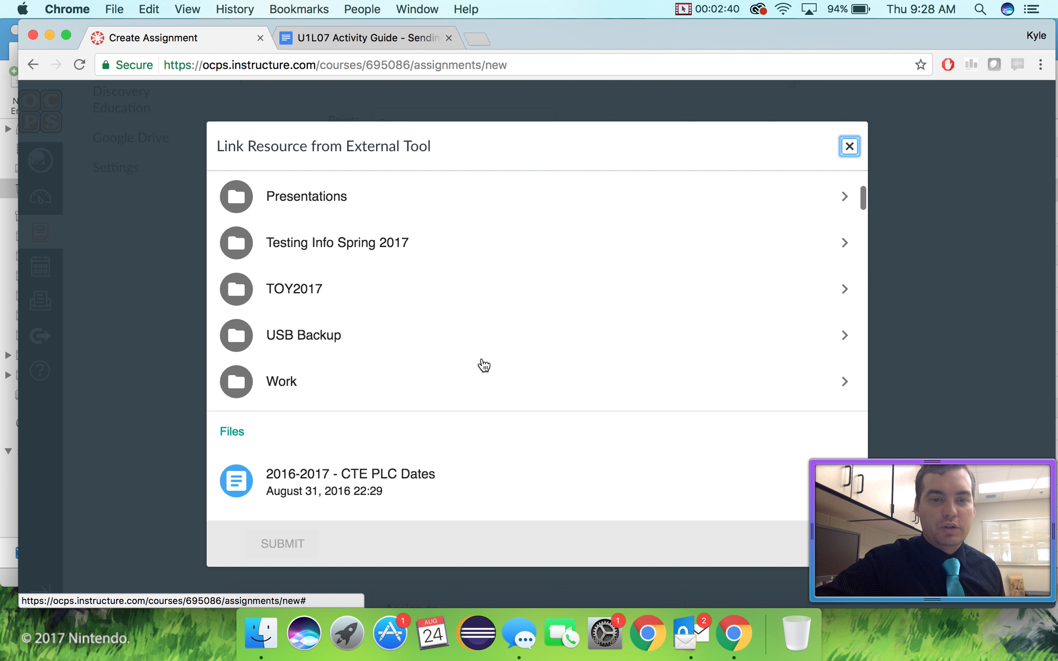
scroll(483, 365, down, 15)
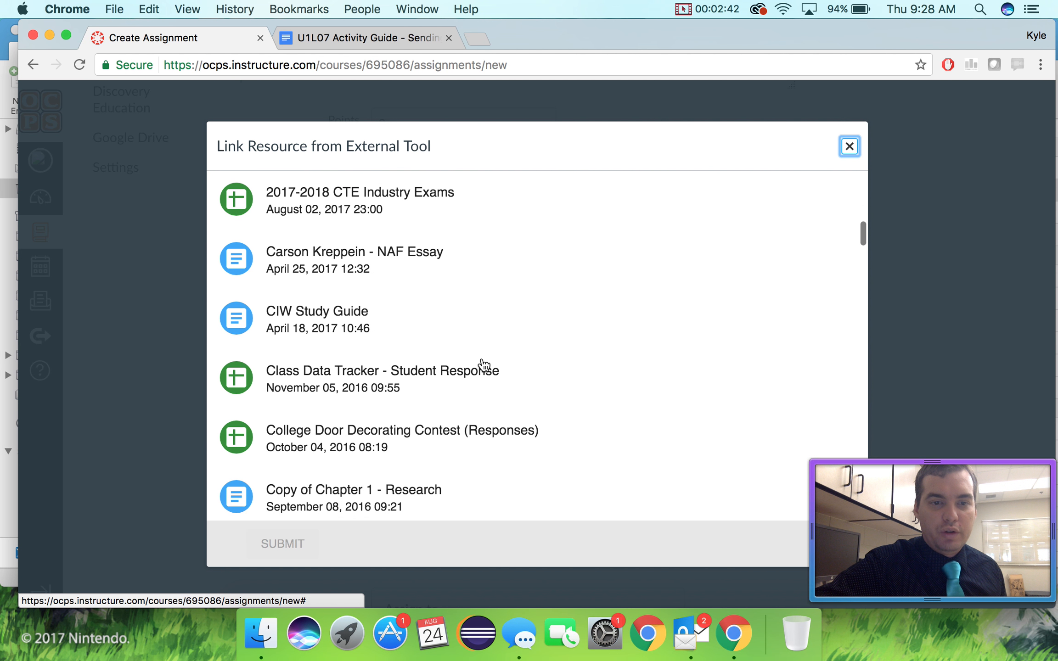
scroll(484, 365, down, 15)
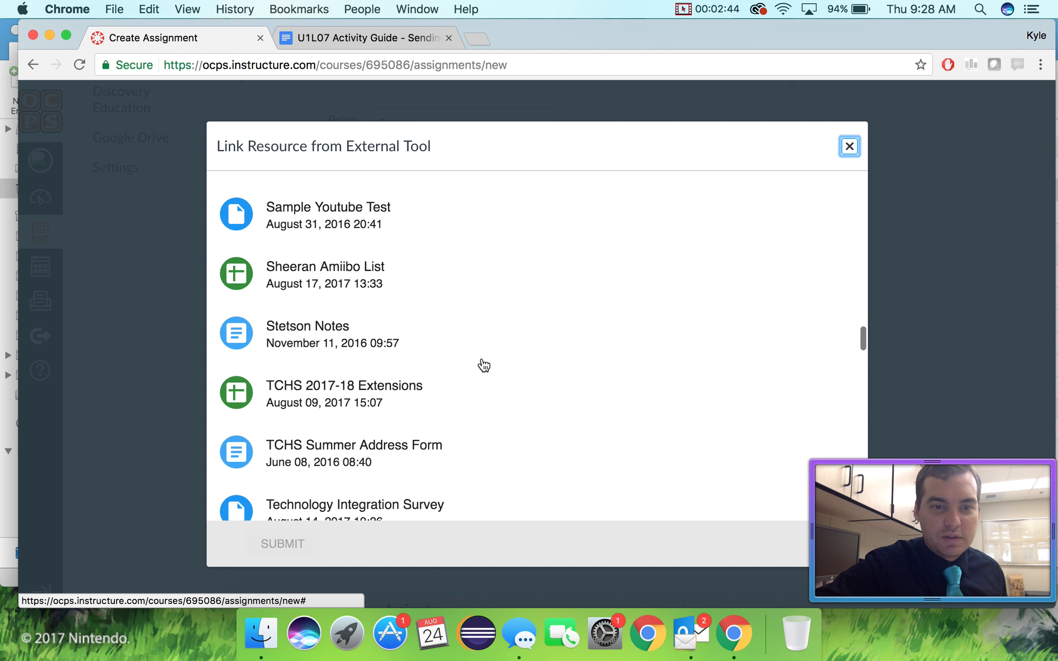
scroll(484, 365, down, 5)
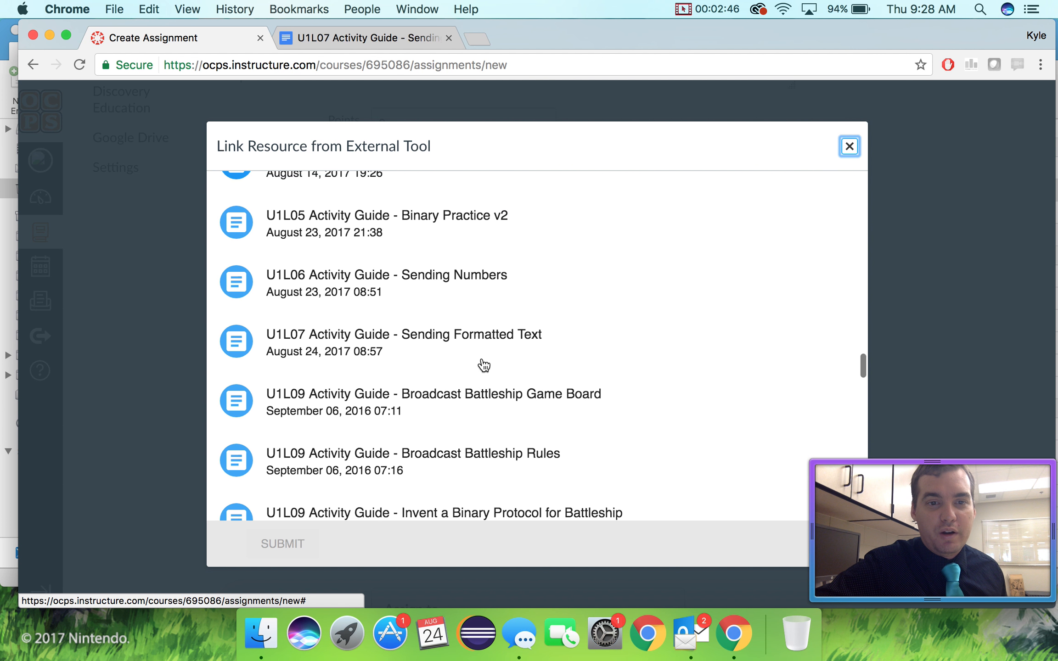
click(368, 344)
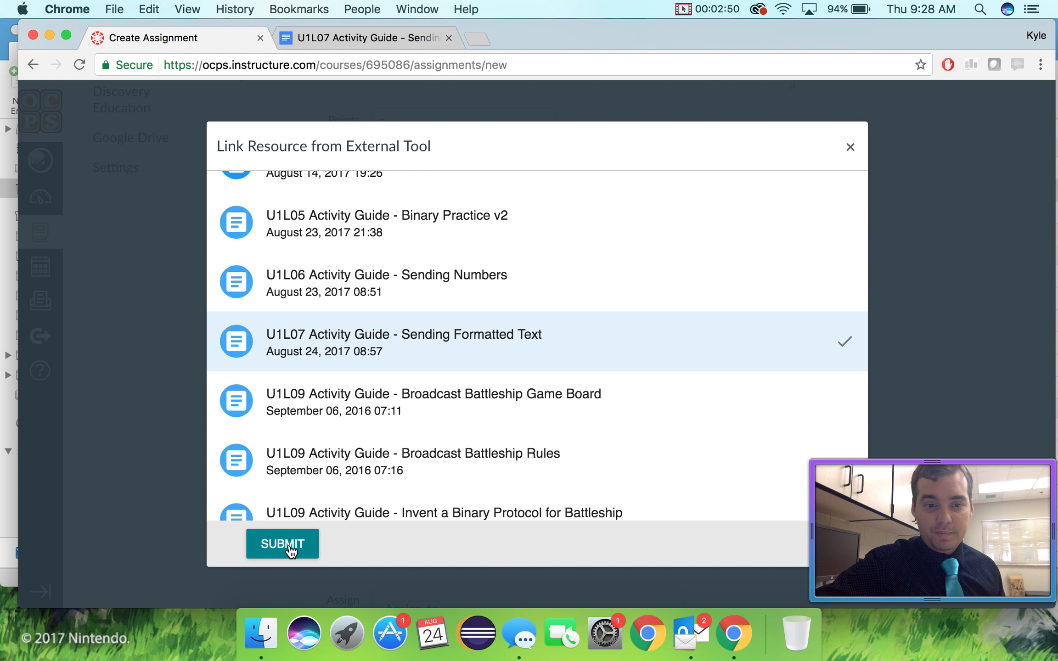
click(290, 548)
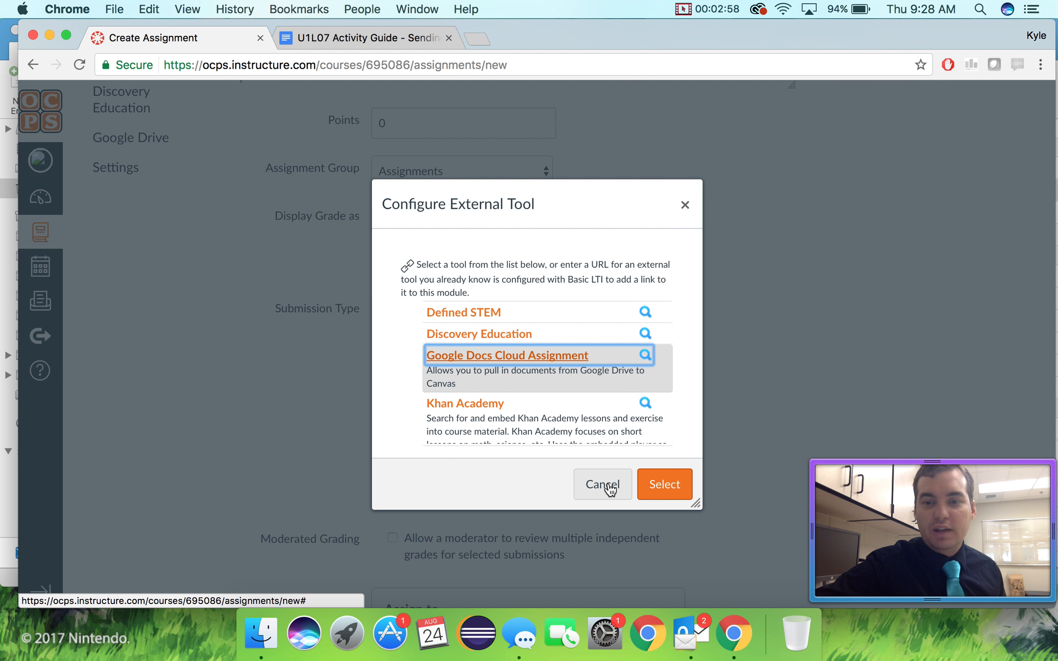
click(671, 485)
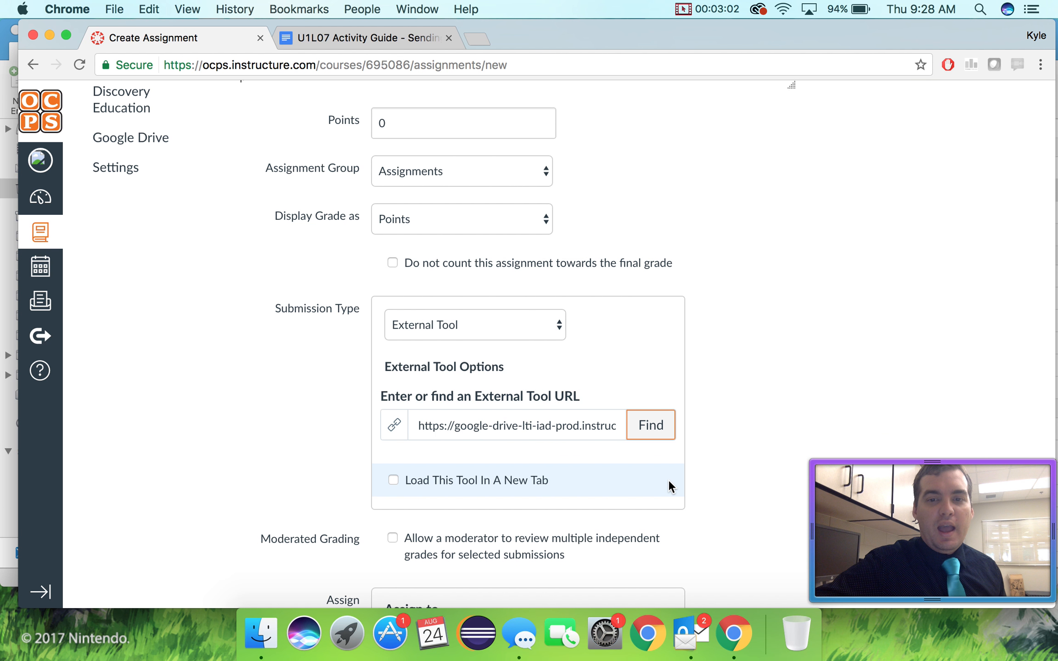
Step: Check the original activity guide document once more and examine the assignment's remaining settings down to the due and availability dates
scroll(687, 472, down, 5)
scroll(688, 472, up, 4)
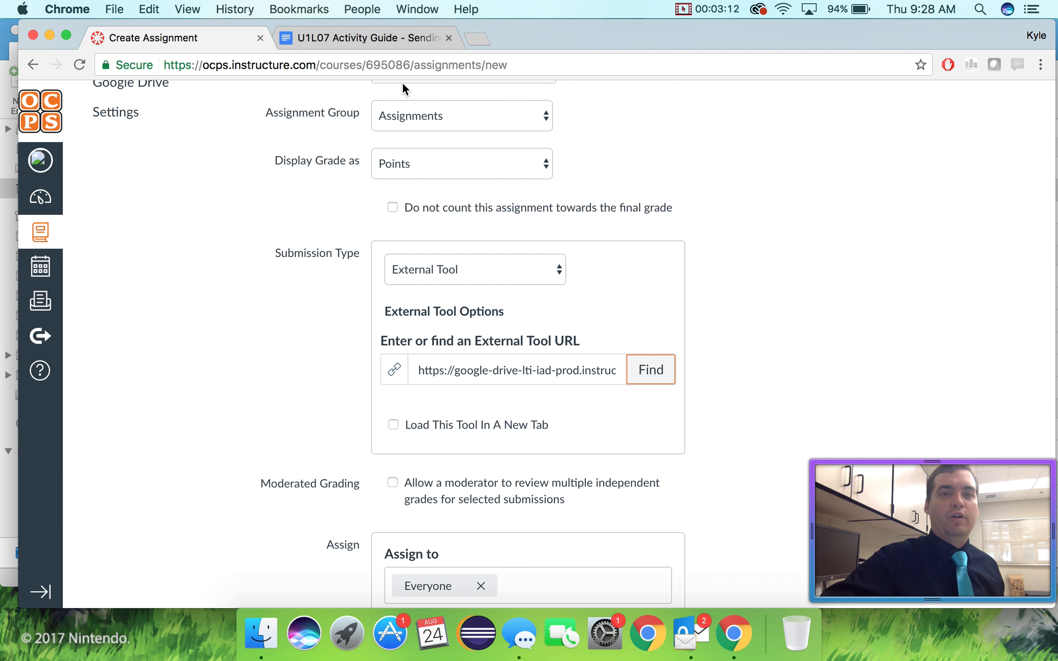
click(387, 39)
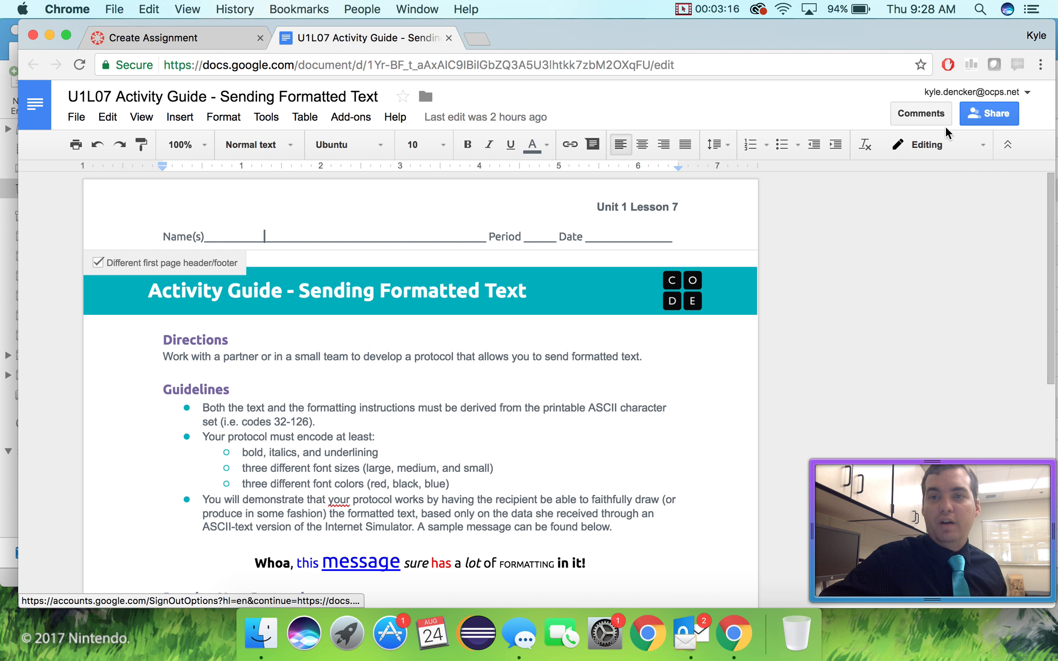
click(212, 38)
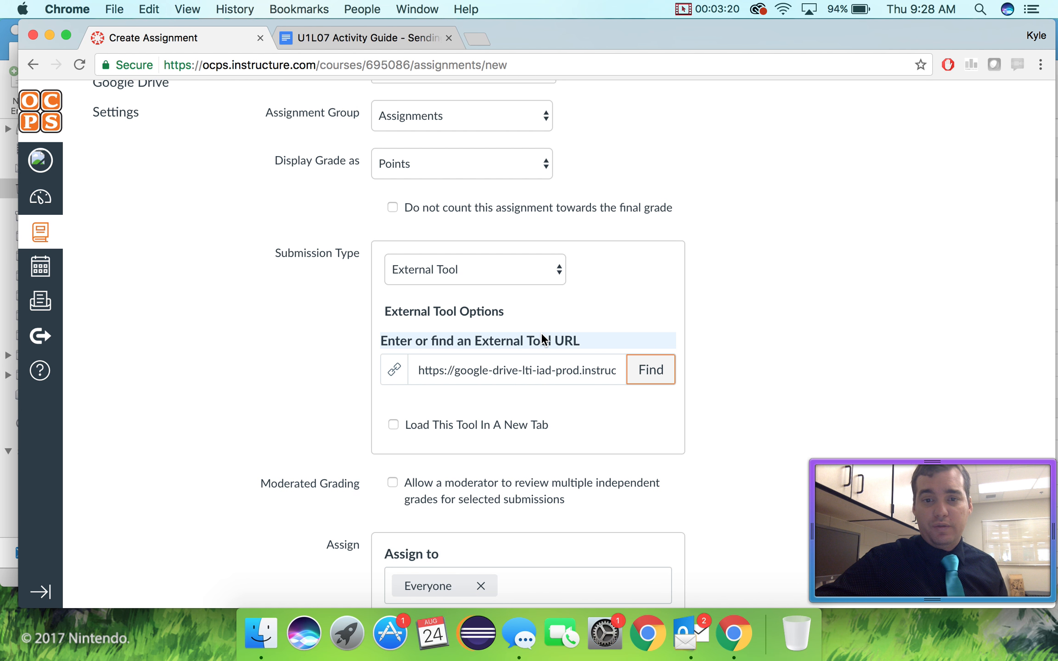
scroll(541, 339, down, 10)
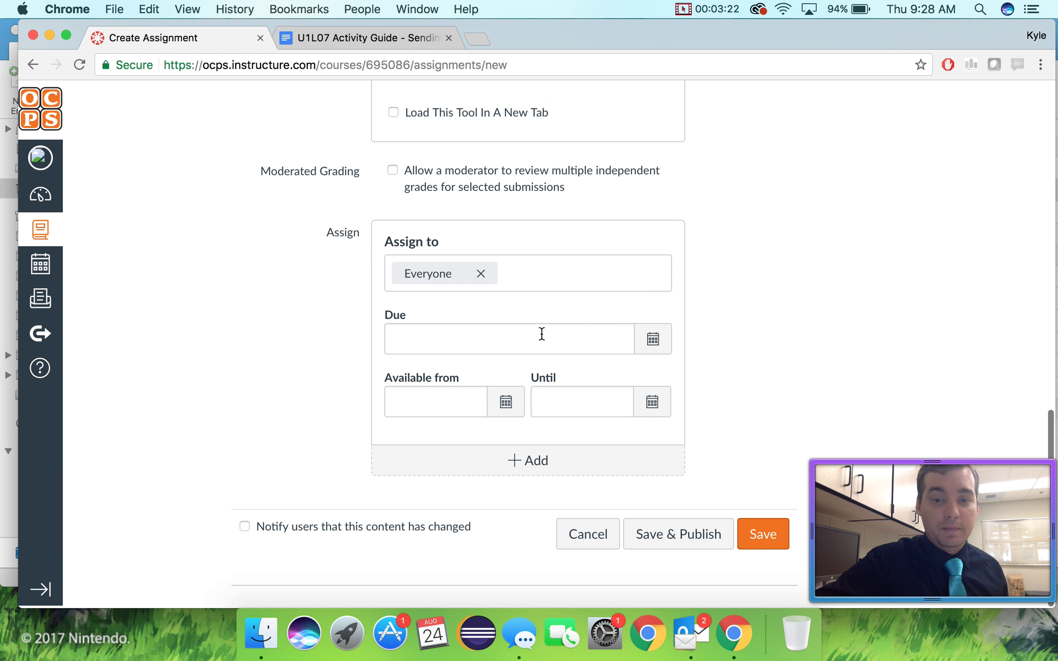
Step: Save the assignment without publishing it, open its linked activity guide document, and return to the assignment page to check the embedded copy
click(759, 535)
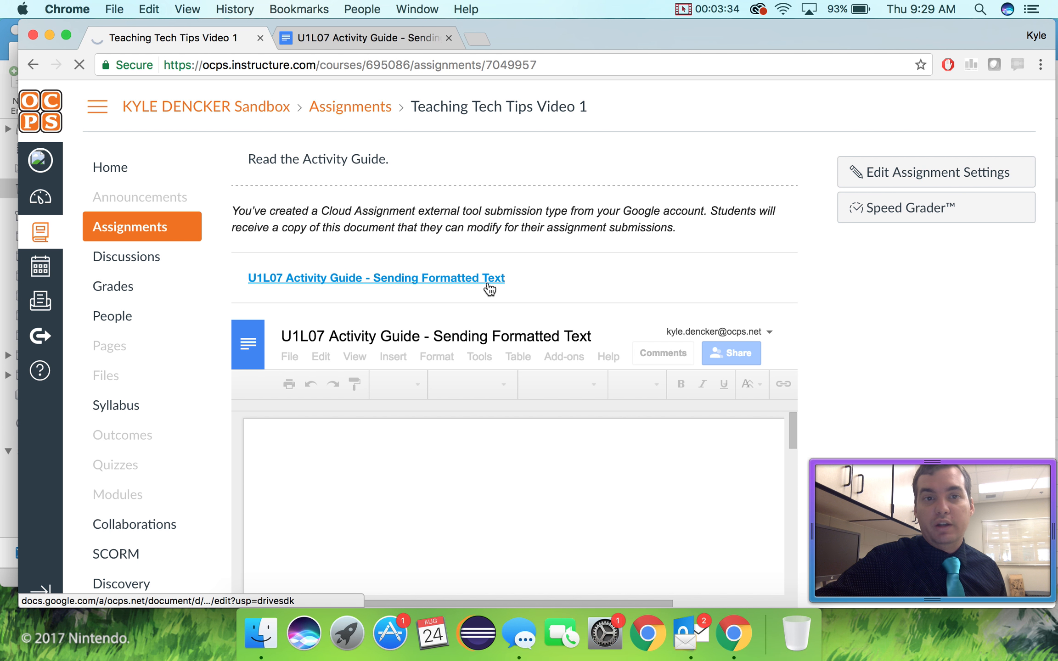
click(488, 286)
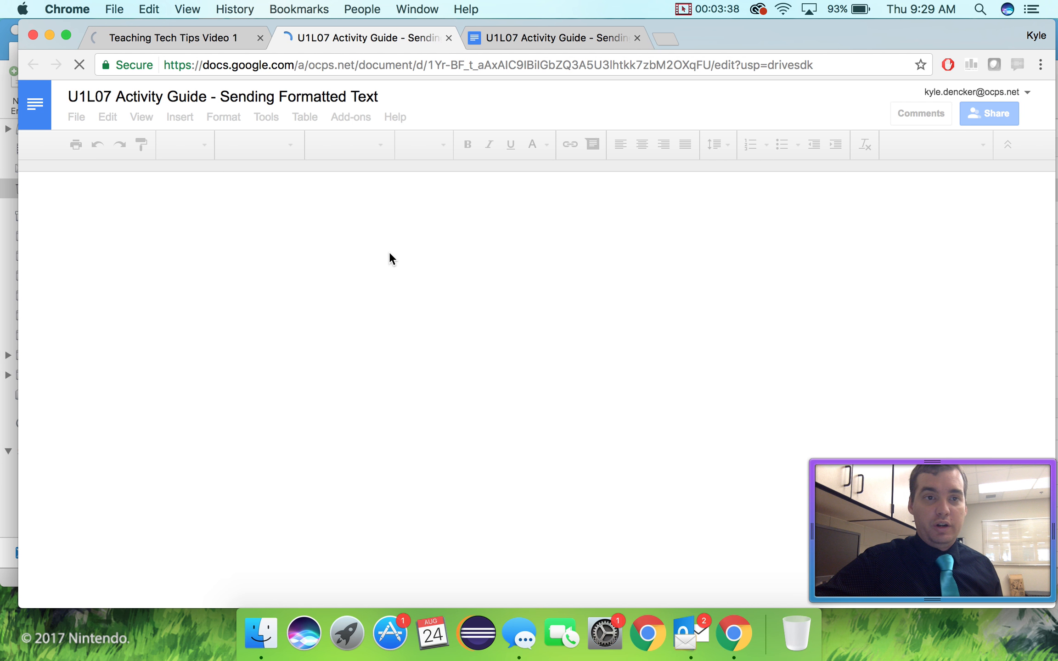
click(167, 31)
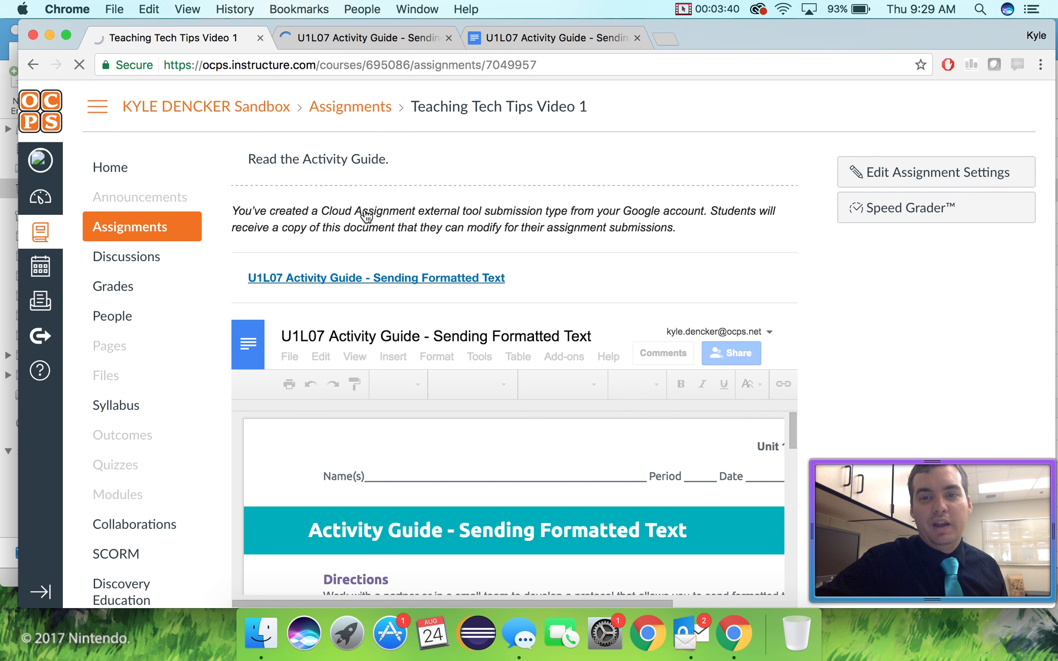
scroll(906, 338, down, 2)
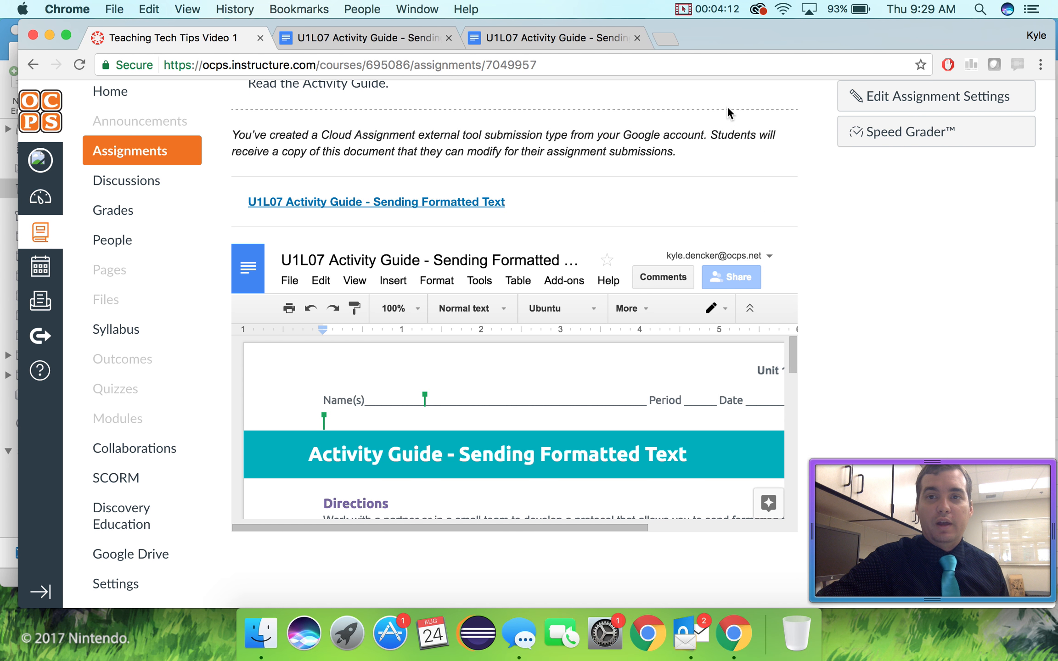
click(717, 10)
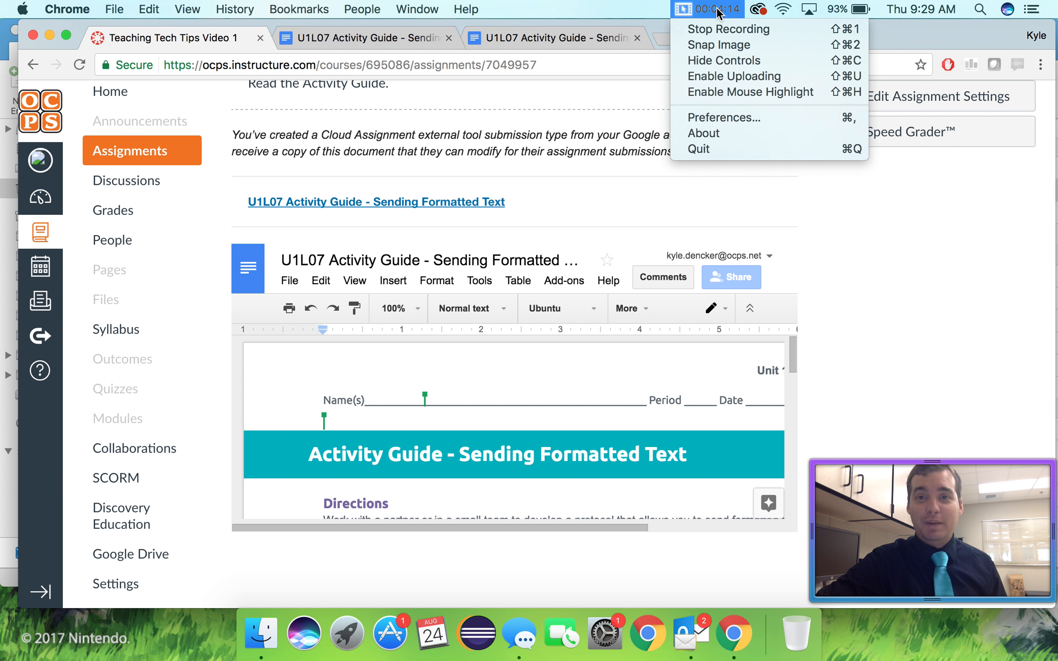
click(716, 27)
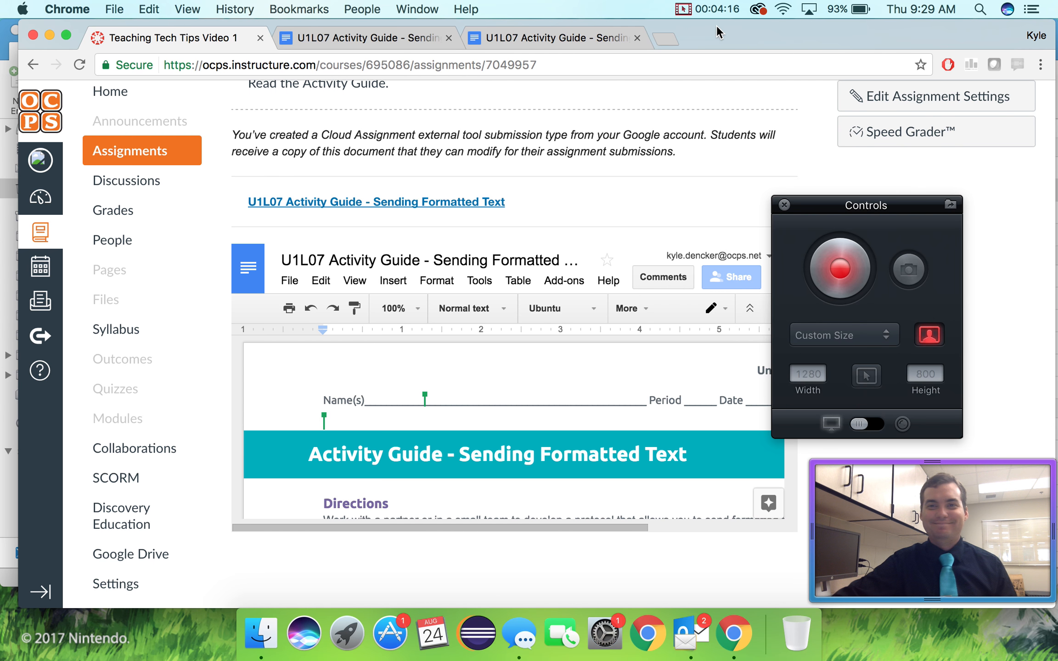